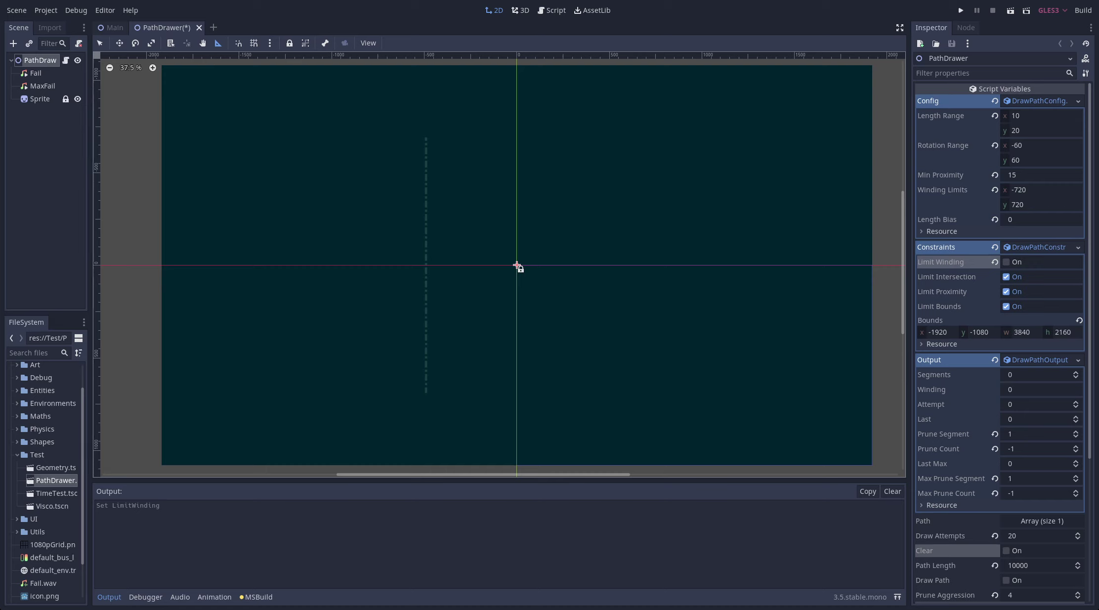
Check Draw Path on the PathDrawer so it starts generating the winding purple path
{"action": "left_click", "coordinate": [1006, 580]}
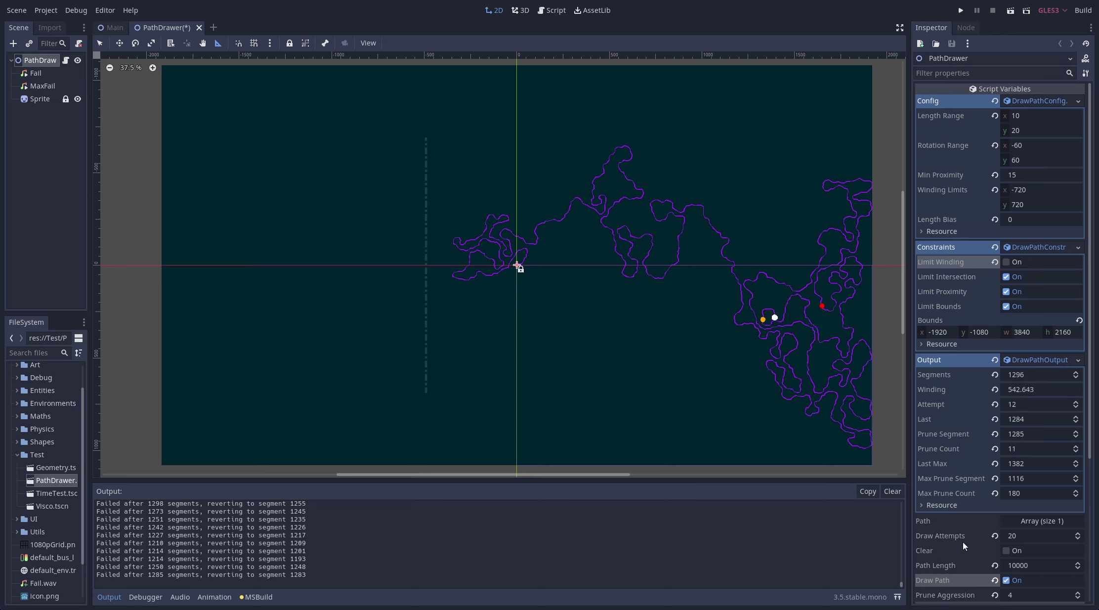
Lower the PathDrawer's Draw Attempts from 20 to 10
{"action": "left_click", "coordinate": [1078, 539]}
{"action": "left_click", "coordinate": [1078, 539]}
{"action": "scroll", "coordinate": [1067, 536], "scroll_direction": "down", "scroll_amount": 8}
{"action": "type", "text": "10"}
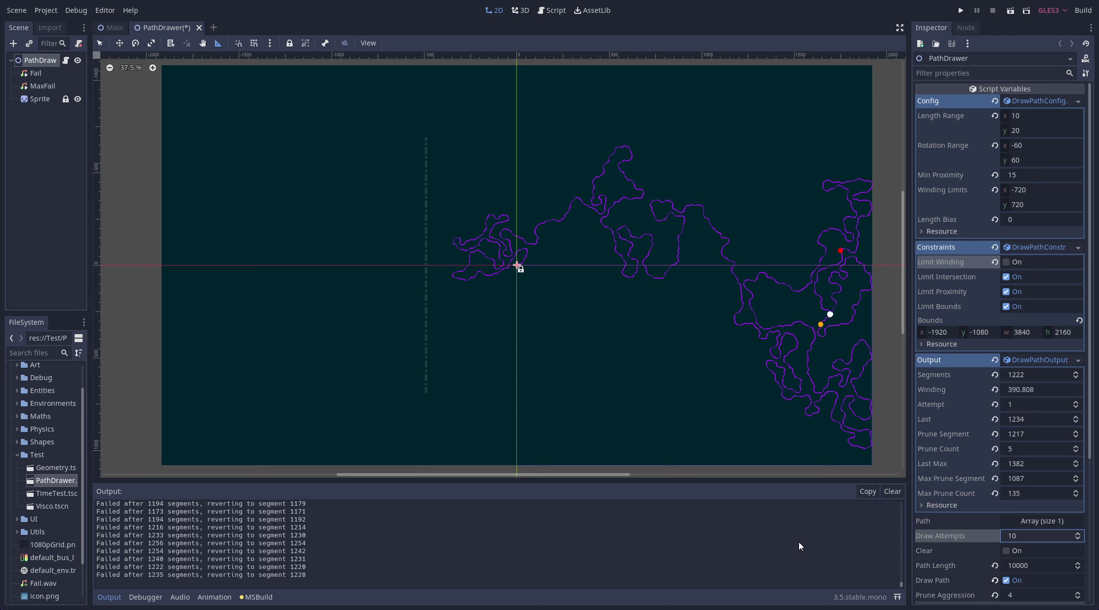
Raise Prune Aggression from 4 to 6 and let the path spread across the canvas
{"action": "left_click", "coordinate": [1078, 592]}
{"action": "left_click", "coordinate": [1078, 592]}
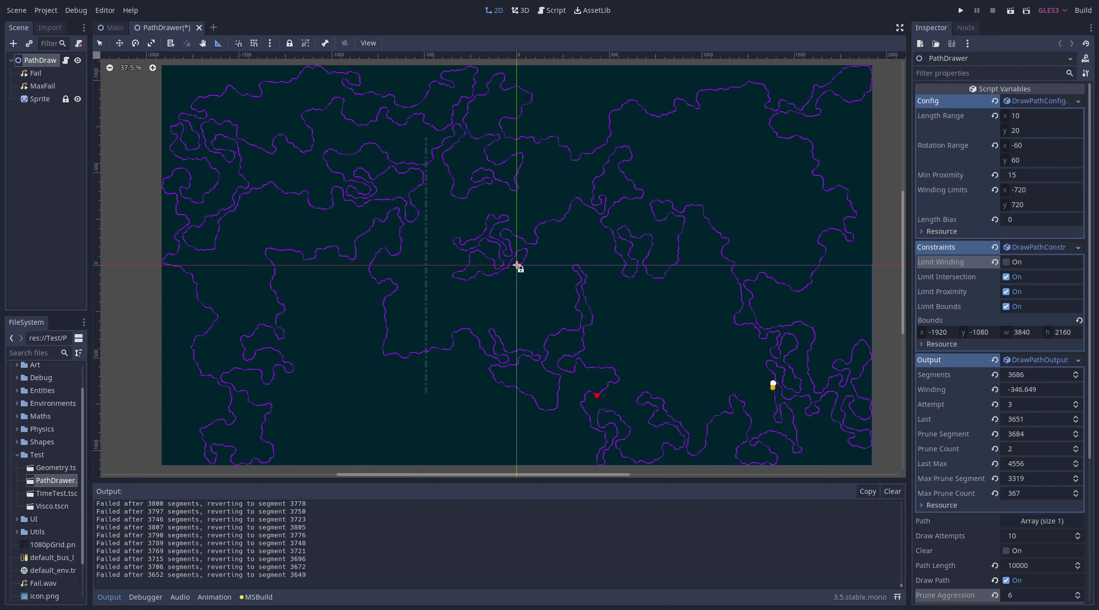
Set the Length Range to 5–10 and Min Proximity to 6 in the PathDrawer config
{"action": "left_click", "coordinate": [1032, 116]}
{"action": "type", "text": "5"}
{"action": "key", "text": "Tab"}
{"action": "type", "text": "10"}
{"action": "key", "text": "Tab"}
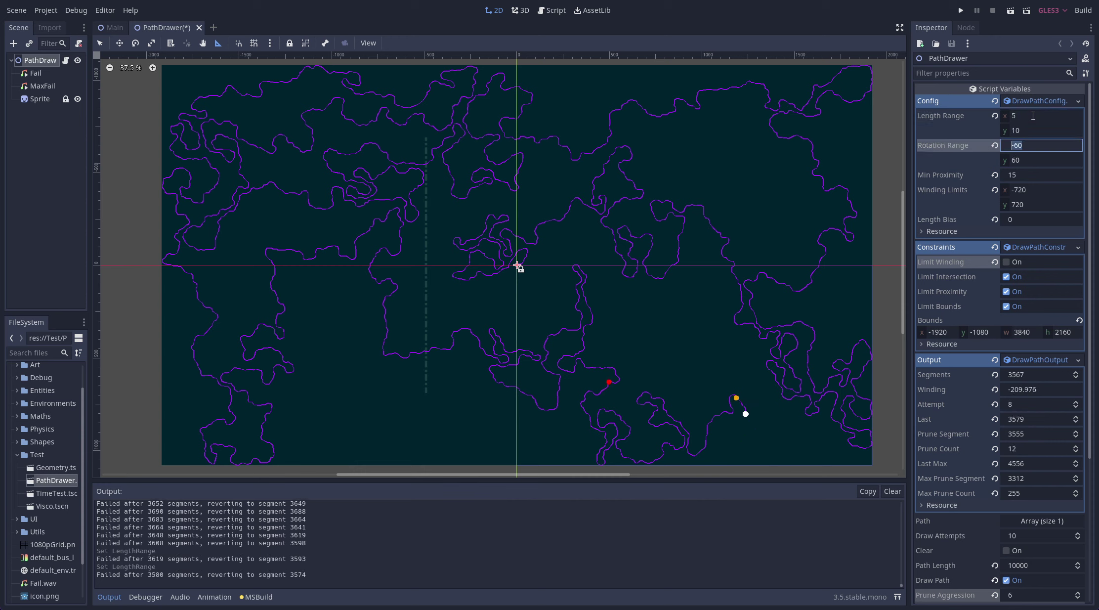
{"action": "key", "text": "Tab"}
{"action": "key", "text": "Tab"}
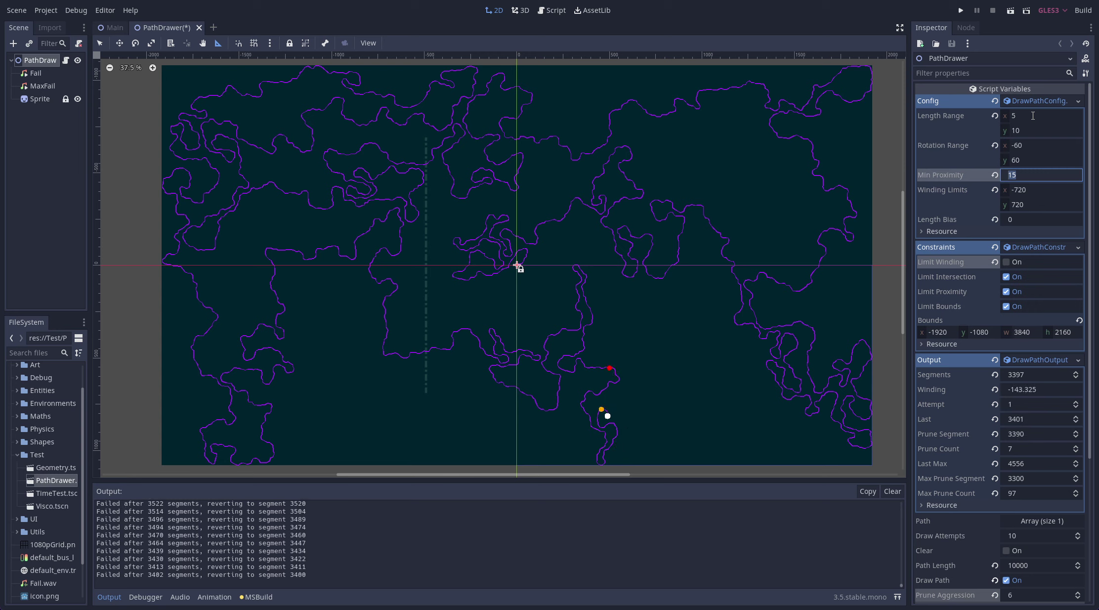
{"action": "type", "text": "6"}
{"action": "key", "text": "shift+Tab"}
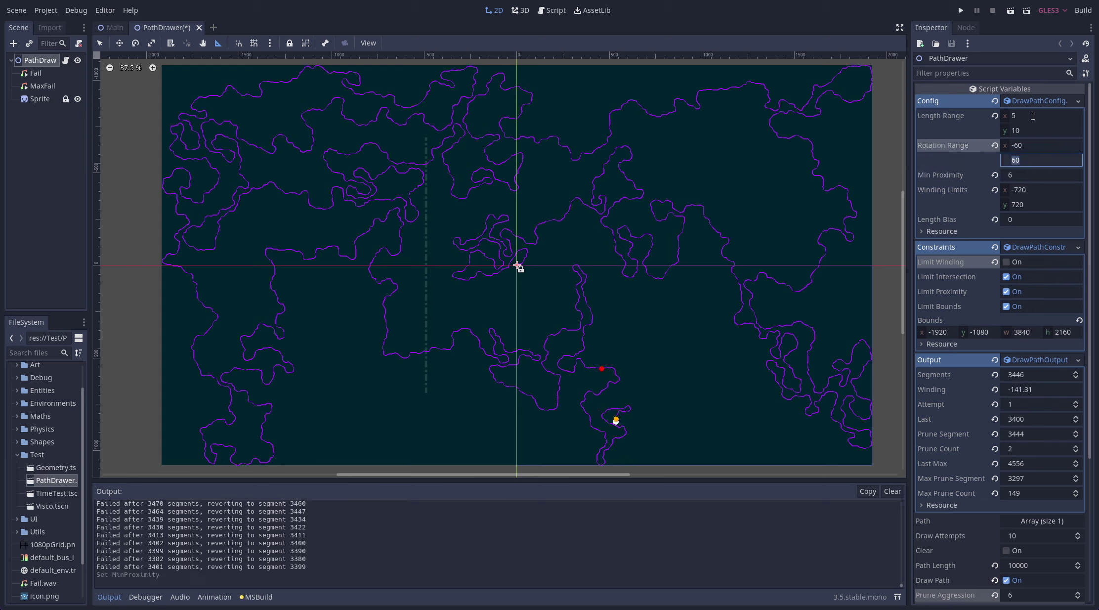
Set the Rotation Range to -75 minimum and 75 maximum
{"action": "key", "text": "shift+Tab"}
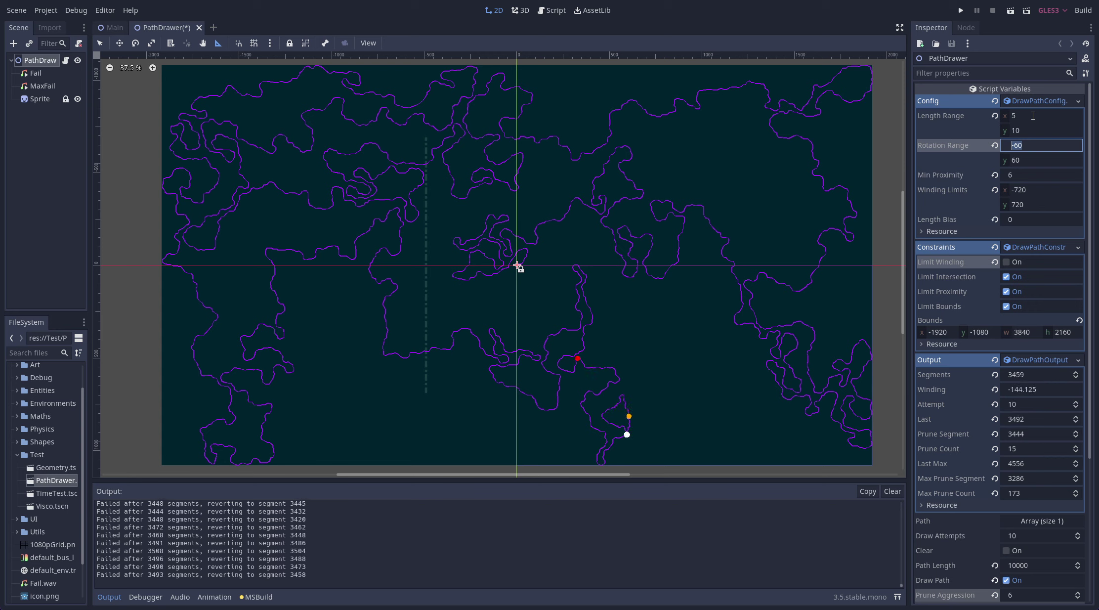
{"action": "type", "text": "-75"}
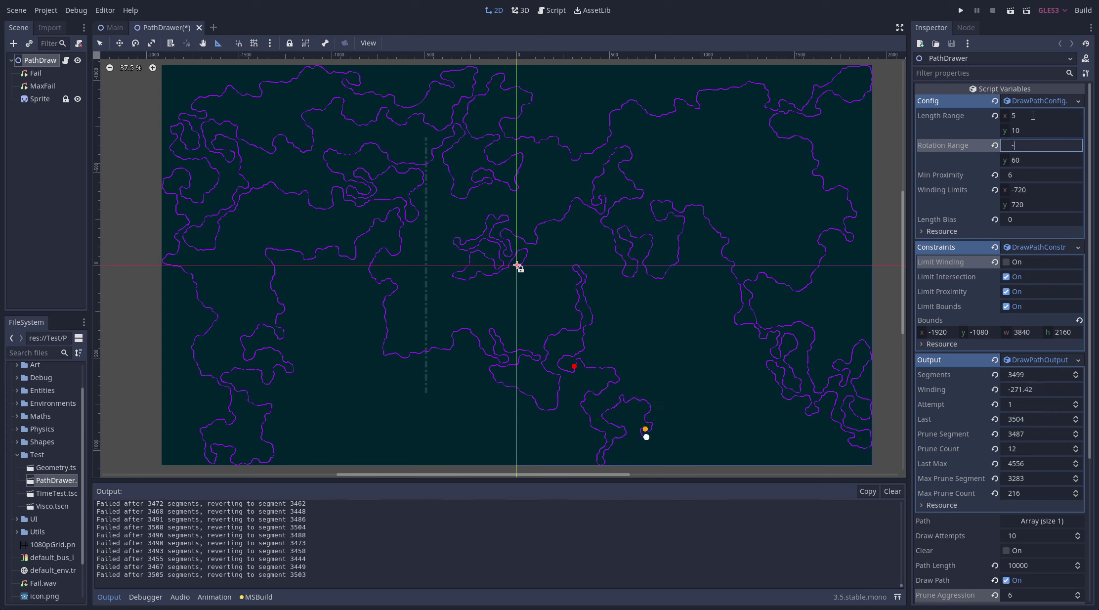
{"action": "key", "text": "Tab"}
{"action": "type", "text": "75"}
{"action": "key", "text": "Return"}
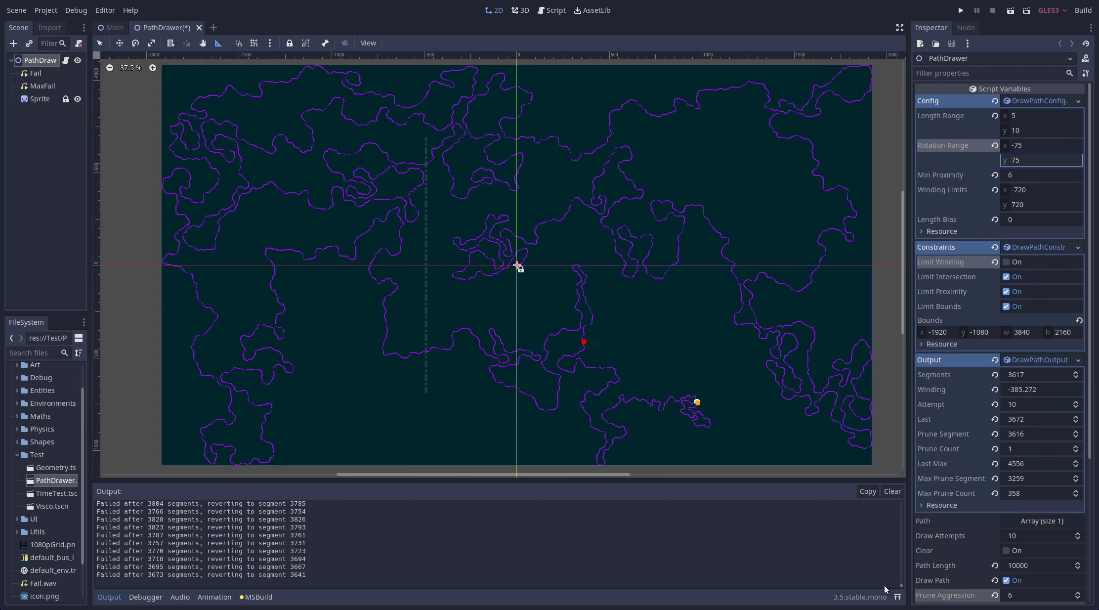
Clear the accumulated failure messages from the Output panel
{"action": "left_click", "coordinate": [892, 492]}
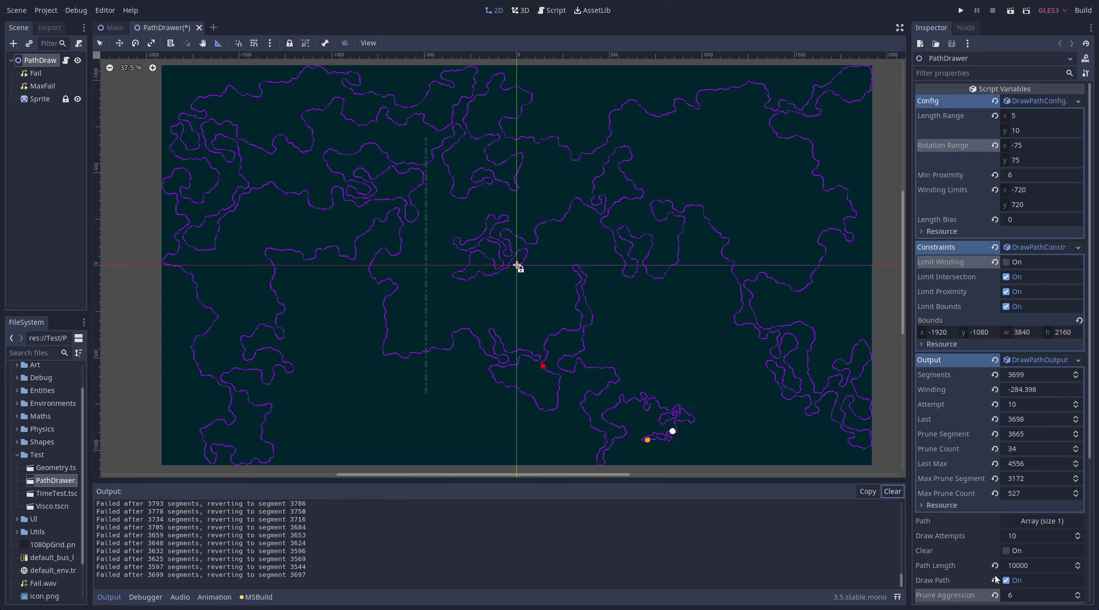
Bring Draw Attempts up to 15 and settle Prune Aggression at 4
{"action": "left_click", "coordinate": [1079, 597]}
{"action": "left_click", "coordinate": [1078, 597]}
{"action": "left_click", "coordinate": [1078, 597]}
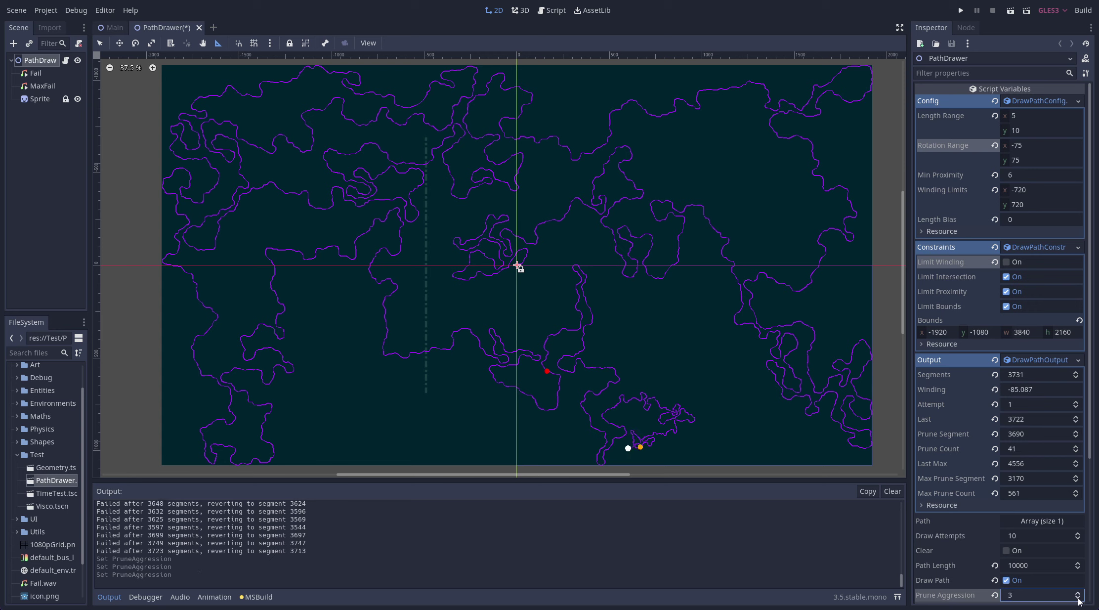
{"action": "left_click", "coordinate": [1079, 533]}
{"action": "left_click", "coordinate": [1079, 534]}
{"action": "left_click", "coordinate": [1079, 534]}
{"action": "left_click", "coordinate": [1079, 534]}
{"action": "left_click", "coordinate": [1079, 534]}
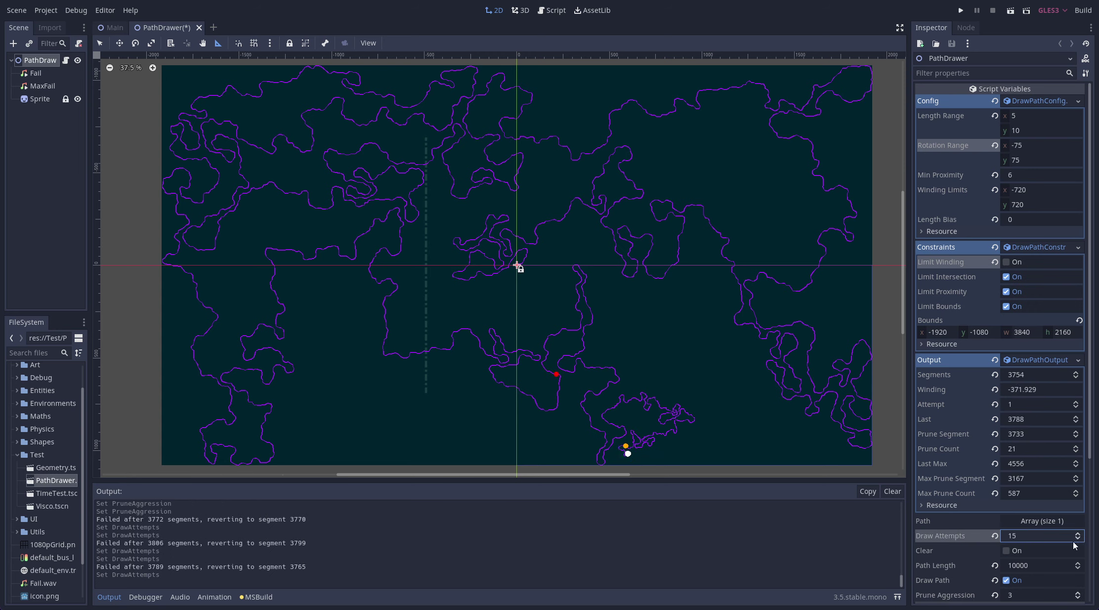
{"action": "left_click", "coordinate": [1079, 593]}
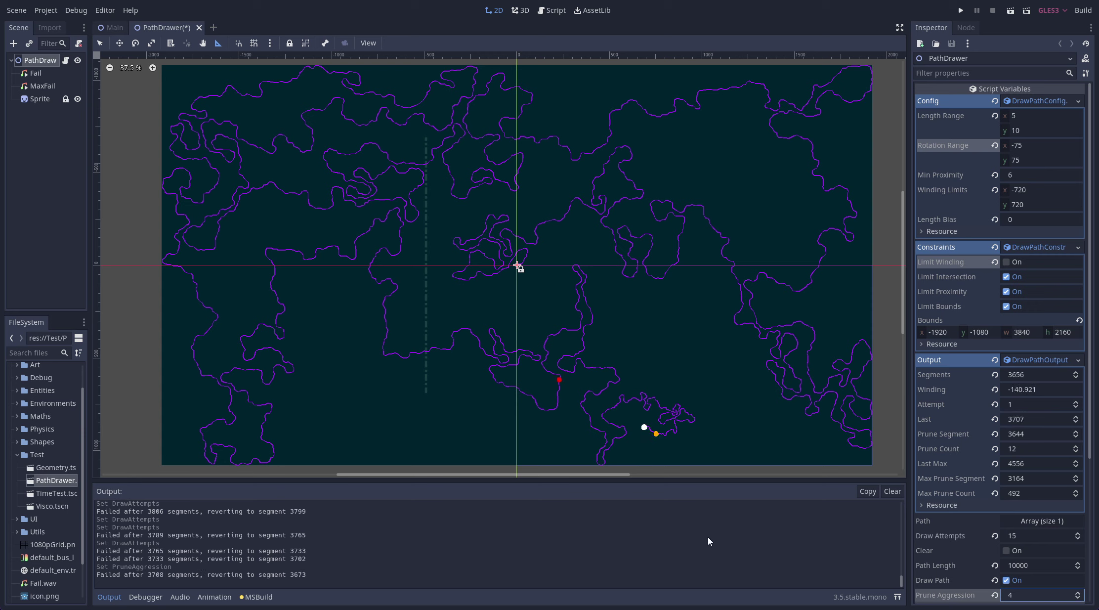
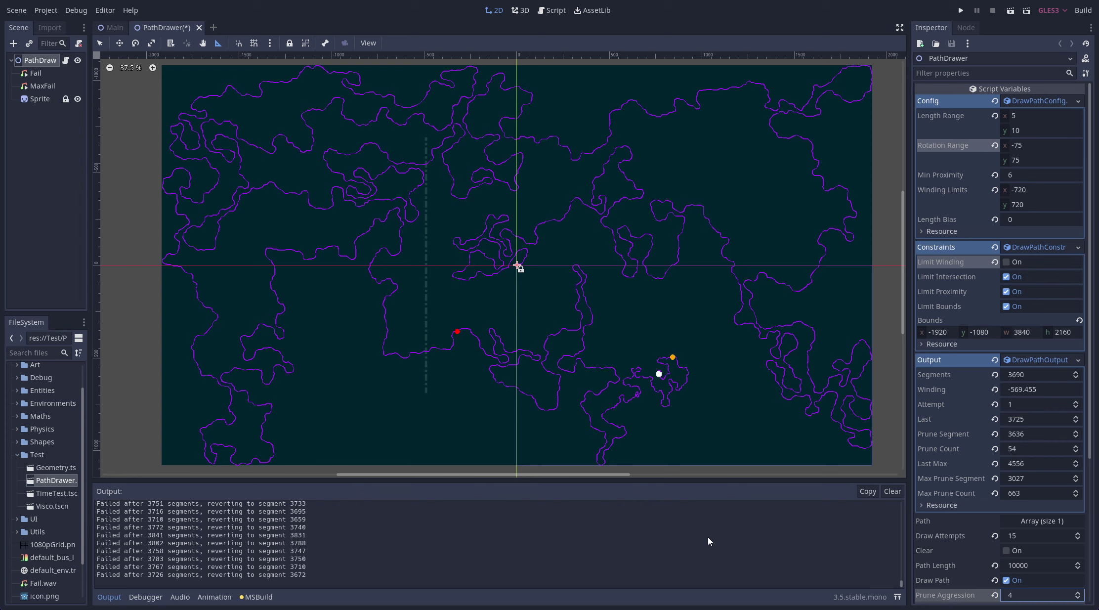
Lower the PathDrawer's Prune Aggression from 4 to 2 and let the path keep growing
{"action": "key", "text": "Down"}
{"action": "key", "text": "Down"}
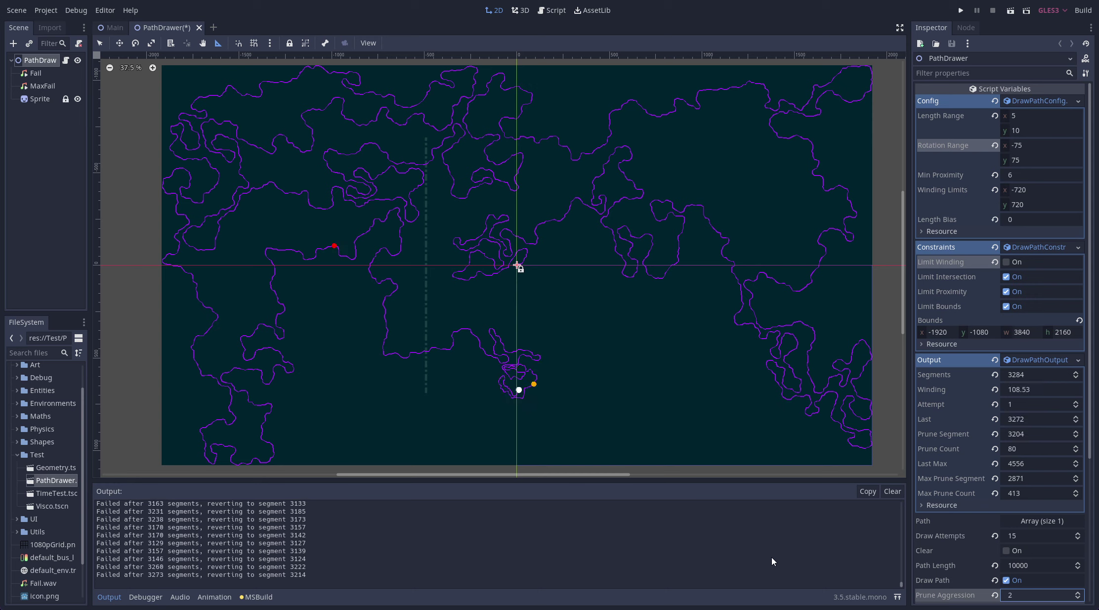
Tick Clear to restart the path, untick Draw Path, then tick Clear again
{"action": "left_click", "coordinate": [1006, 550]}
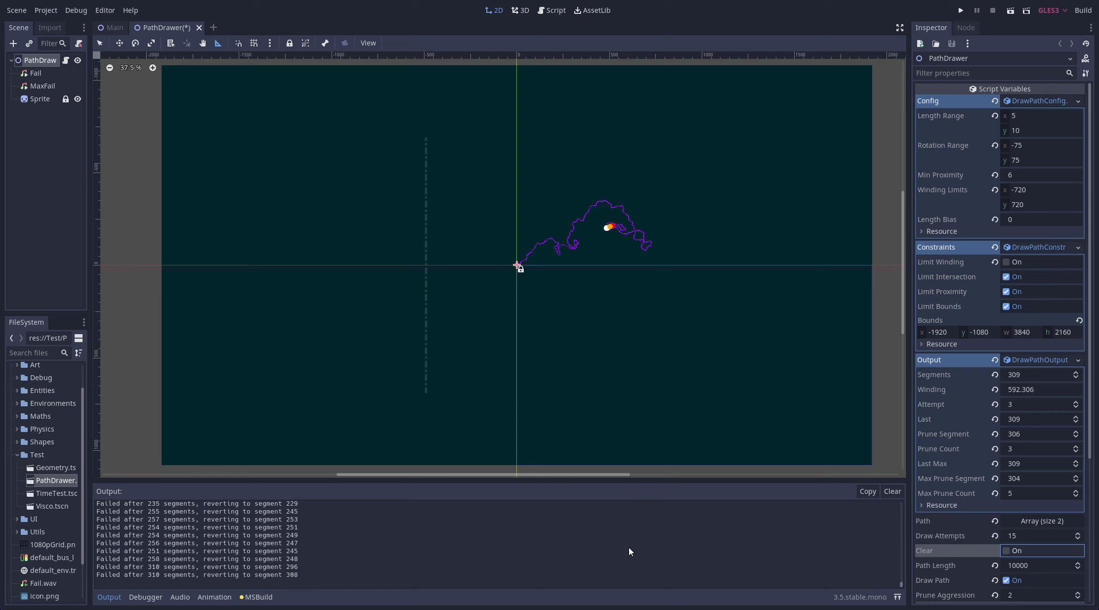
{"action": "left_click", "coordinate": [1012, 581]}
{"action": "left_click", "coordinate": [1008, 551]}
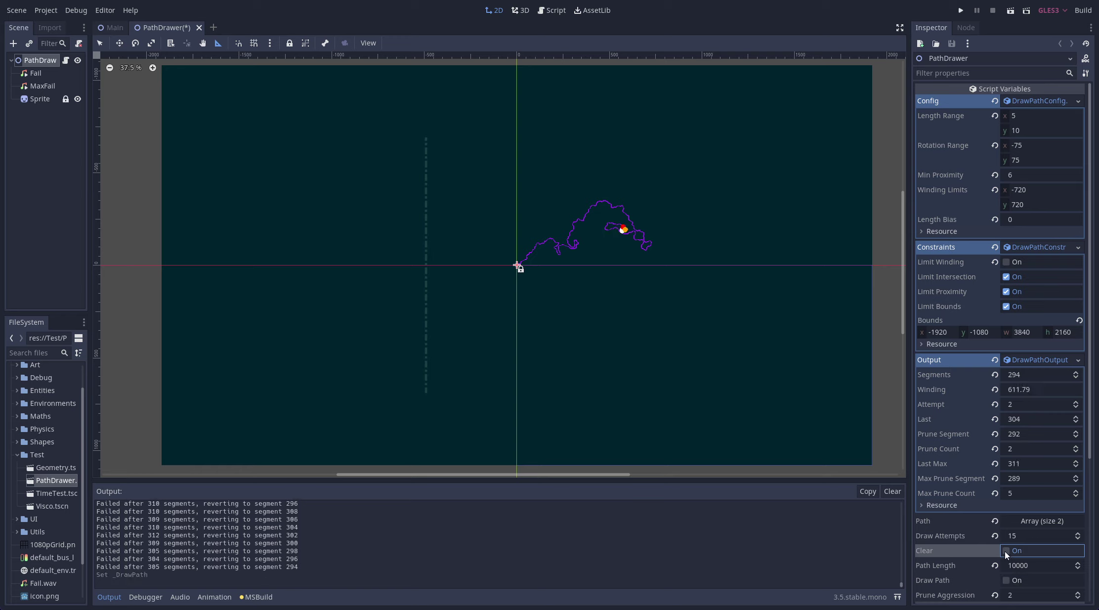